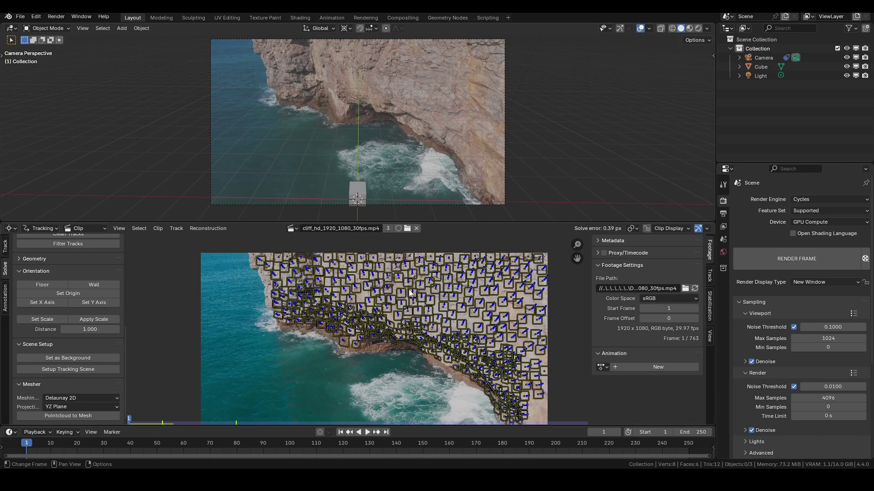
- Expand the Geometry panel, play and scrub the cliff footage, then return to frame 1
left_click(20, 260)
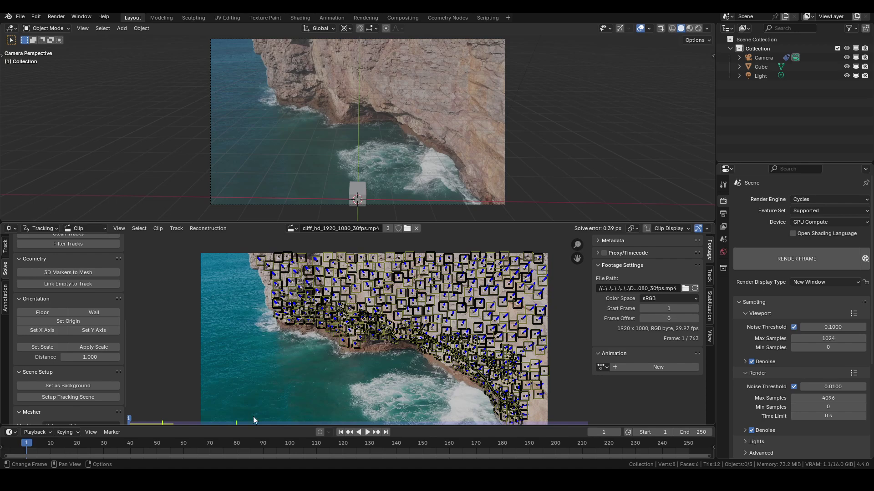
key("space")
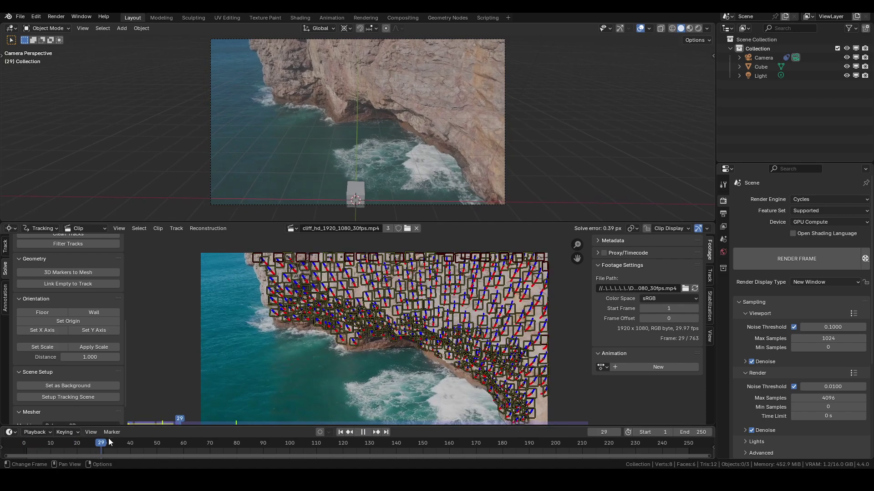
left_click_drag(109, 441, 220, 449)
key("shift+Left")
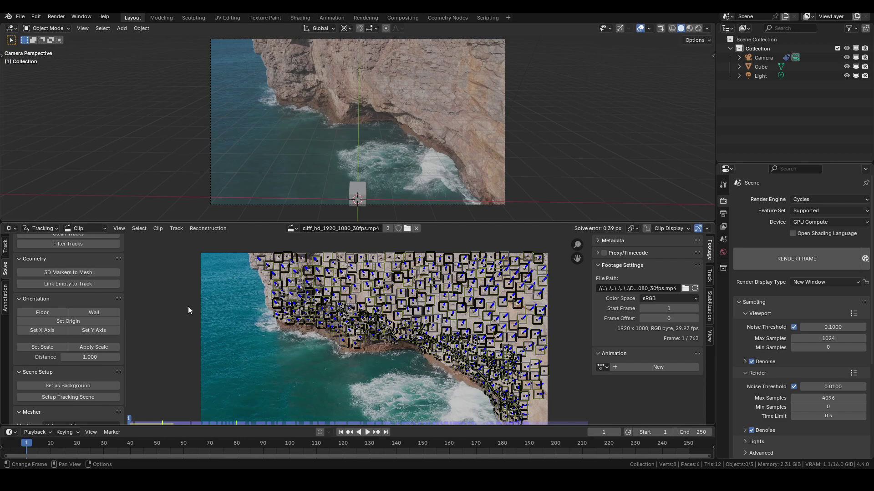
- Select all tracking markers and turn off their Info labels in Clip Display
key("a")
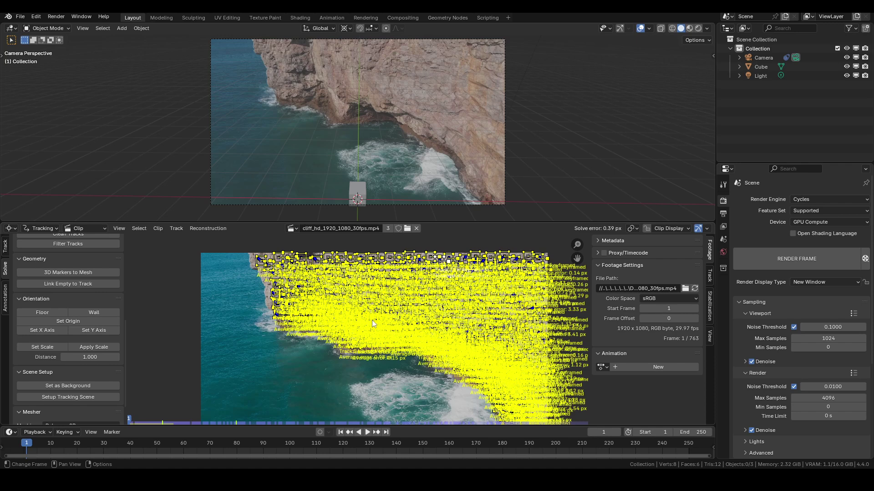
left_click(668, 228)
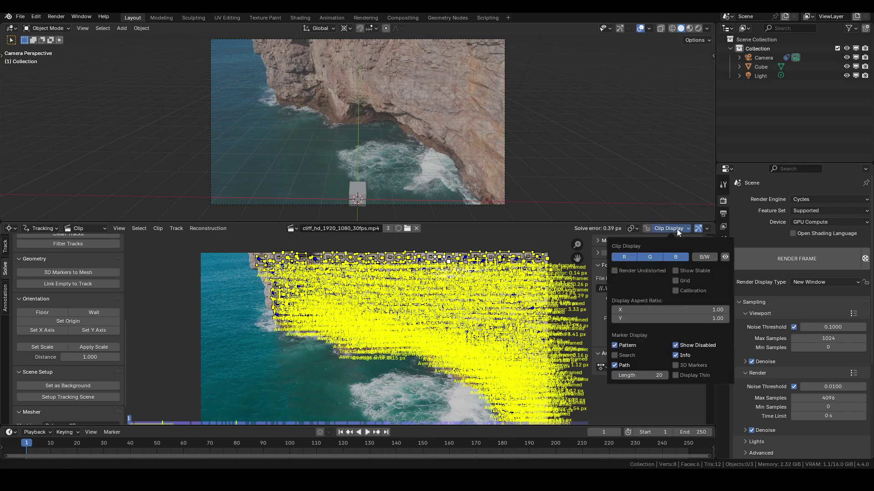
left_click(676, 357)
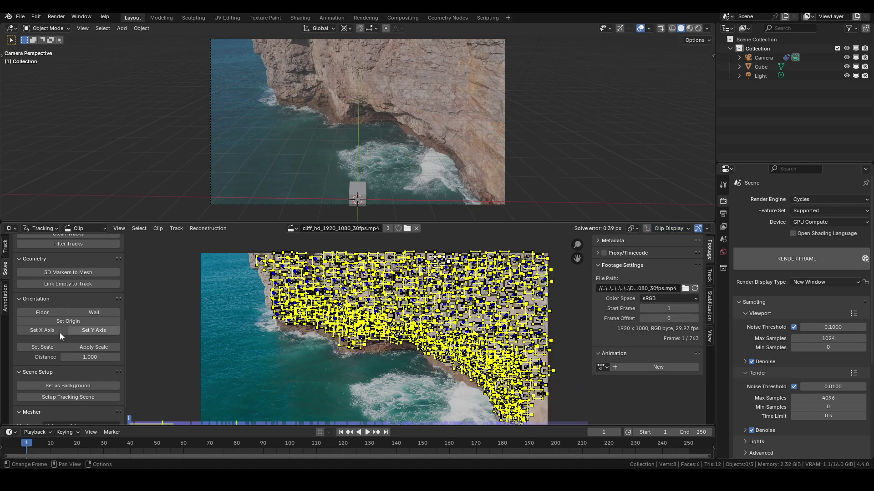
- Convert the 3D markers into a Tracks point-cloud mesh and inspect it in the viewport
left_click(62, 274)
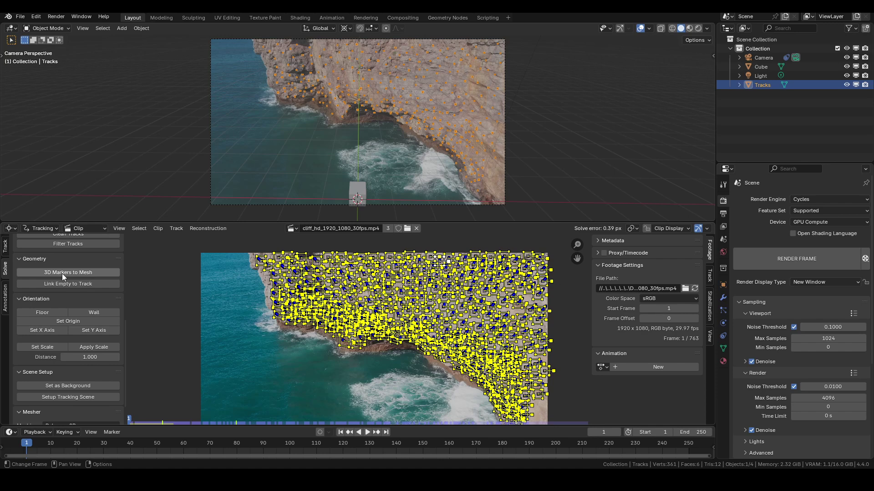
middle_click_drag(413, 89, 446, 145)
scroll(476, 113, "up", 4)
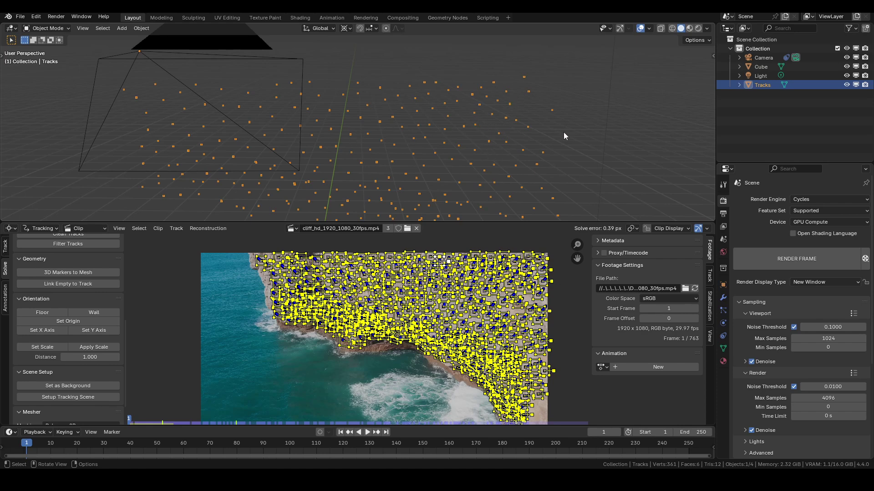
- Delete the Tracks point cloud and return to the camera view
key("x")
left_click(482, 146)
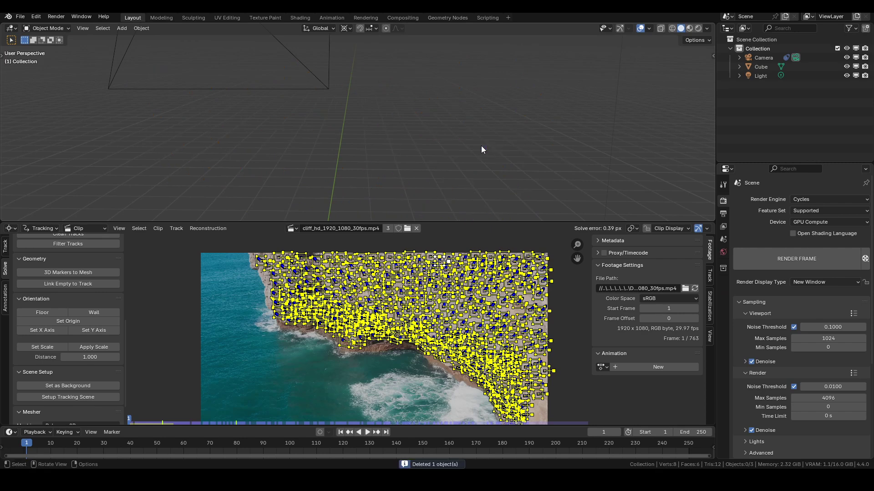
key("KP_0")
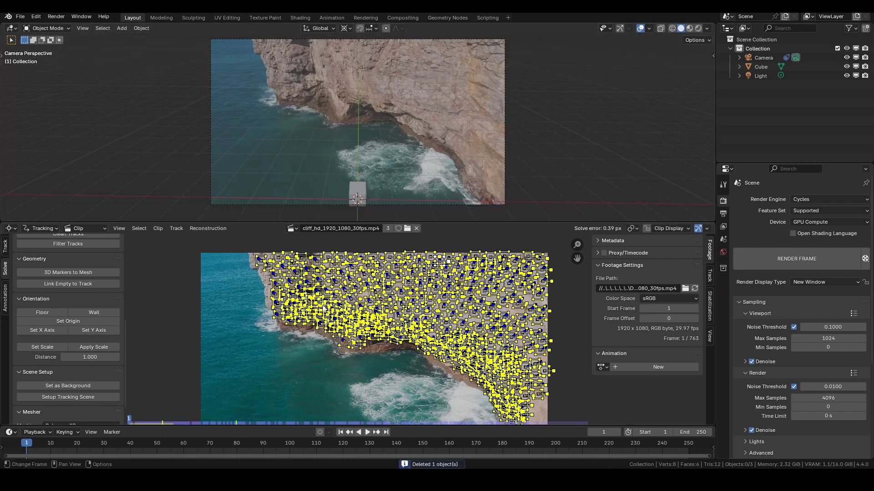
- Collapse Geometry and keep the Mesher on Delaunay 2D with YZ Plane projection
left_click(18, 260)
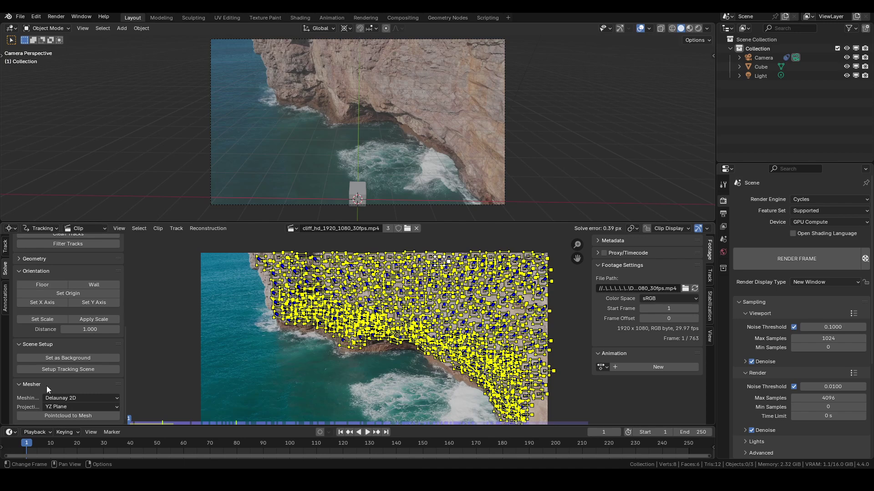
left_click(83, 398)
left_click(86, 398)
left_click(83, 407)
middle_click_drag(409, 318, 388, 309)
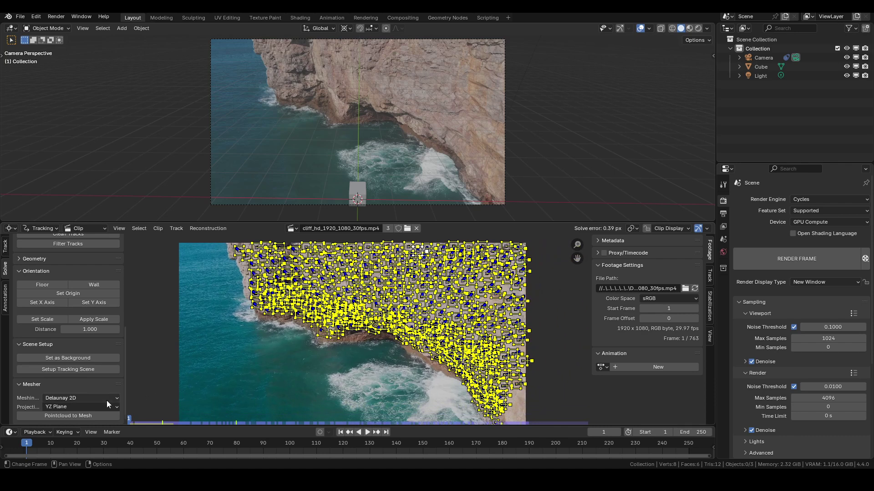
left_click(75, 406)
left_click(75, 407)
left_click(79, 398)
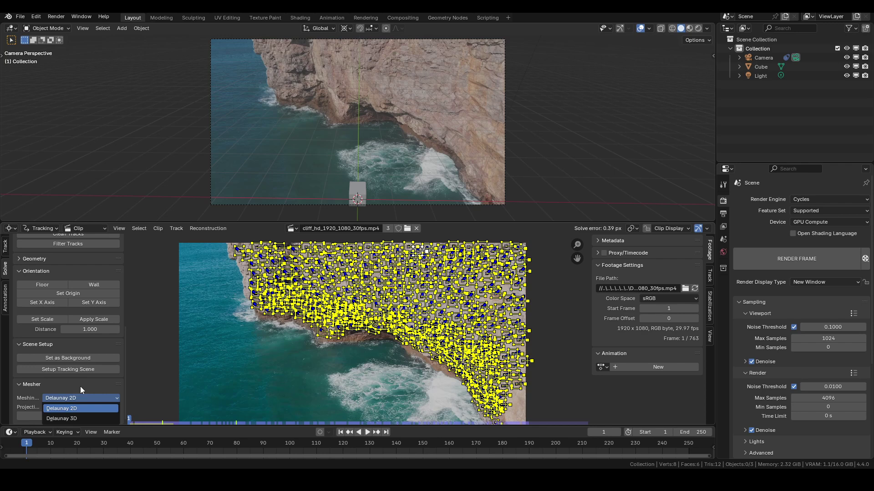
left_click(81, 387)
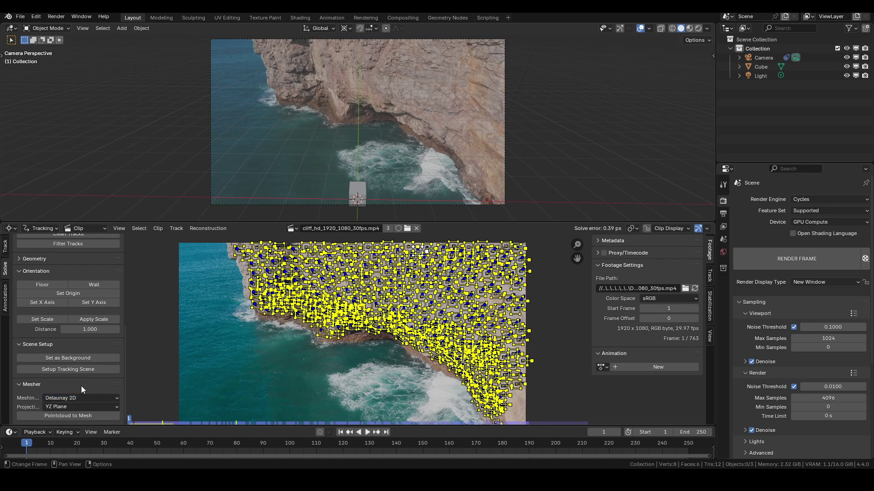
- Generate Tracks_Mesh with Pointcloud to Mesh, delete the leftover Tracks points, and select the mesh
left_click(76, 416)
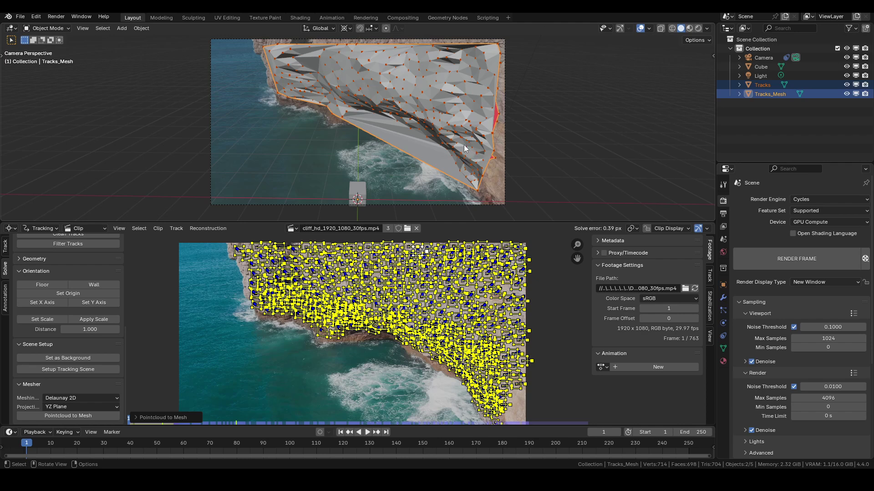
left_click(455, 87)
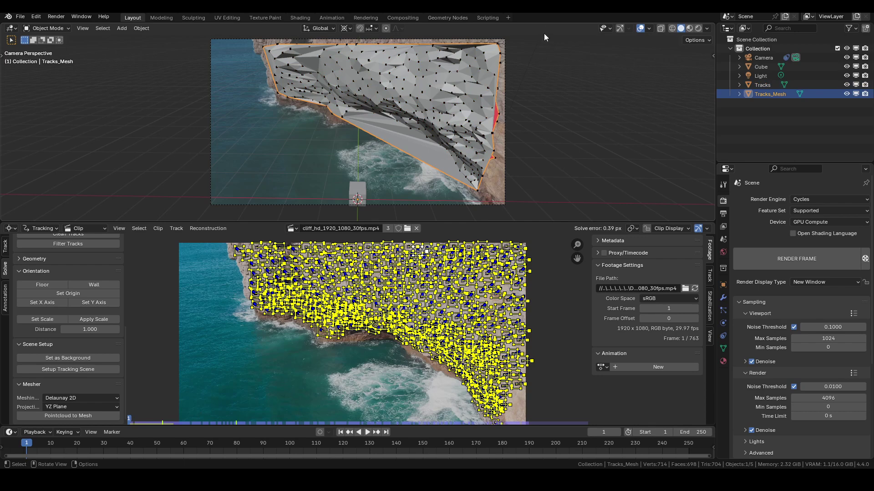
left_click(762, 84)
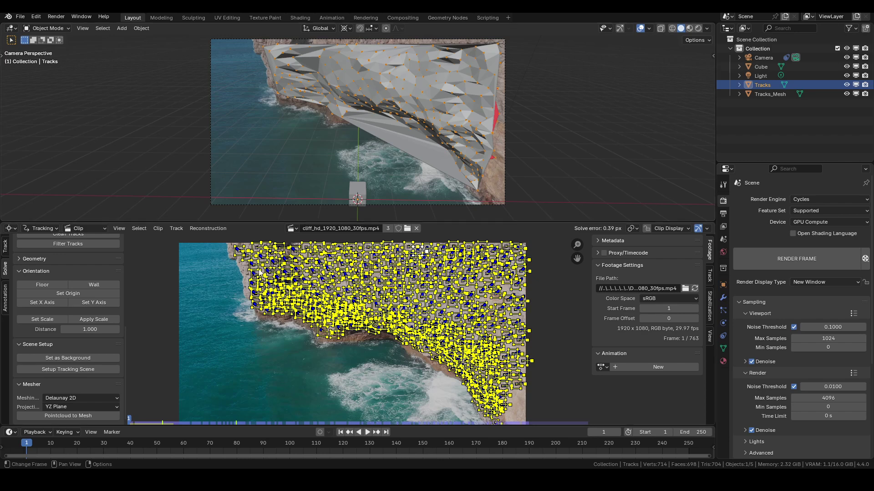
key("x")
left_click(456, 126)
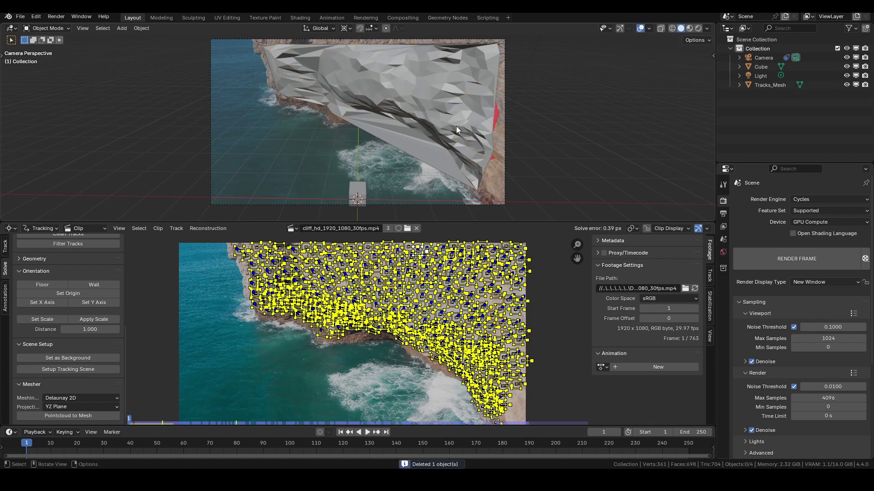
left_click(410, 98)
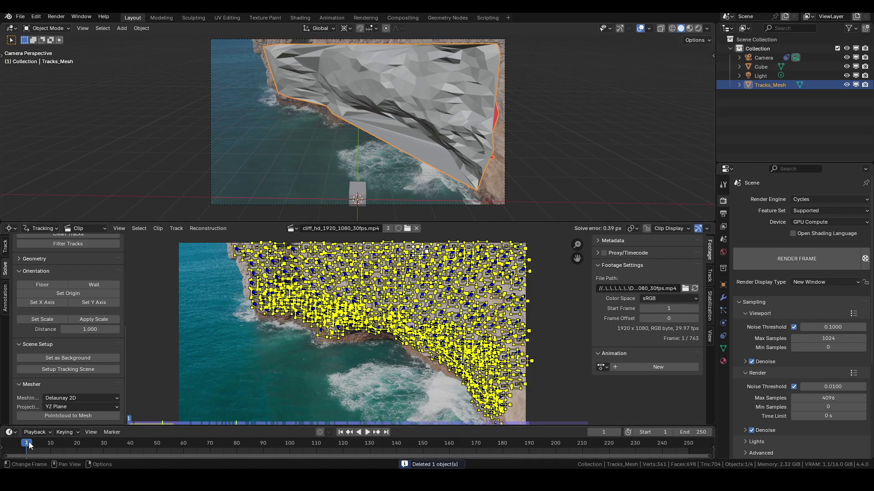
- Play the footage and orbit to check the mesh fit from the camera view, then rewind to frame 1
key("space")
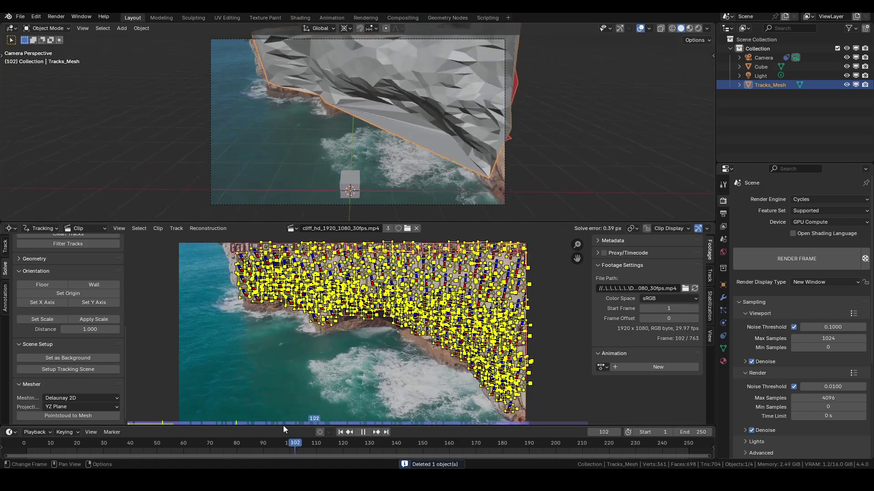
key("Escape")
middle_click_drag(382, 125, 472, 152)
key("KP_0")
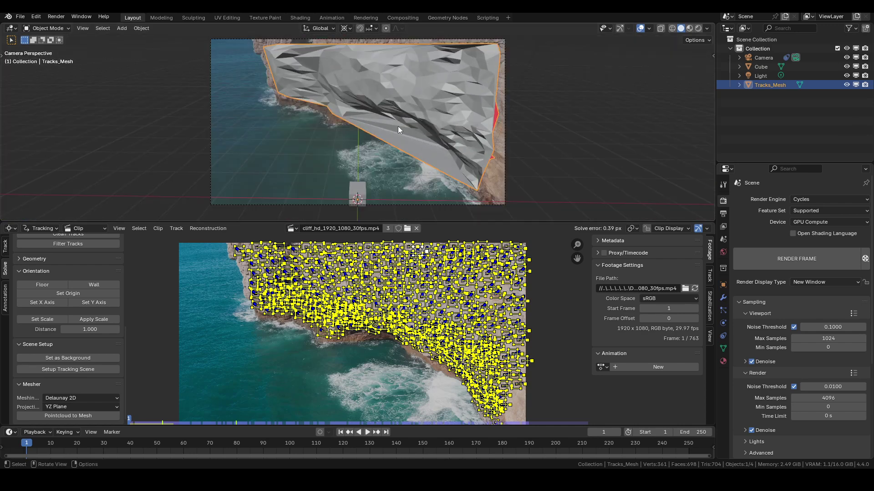
key("space")
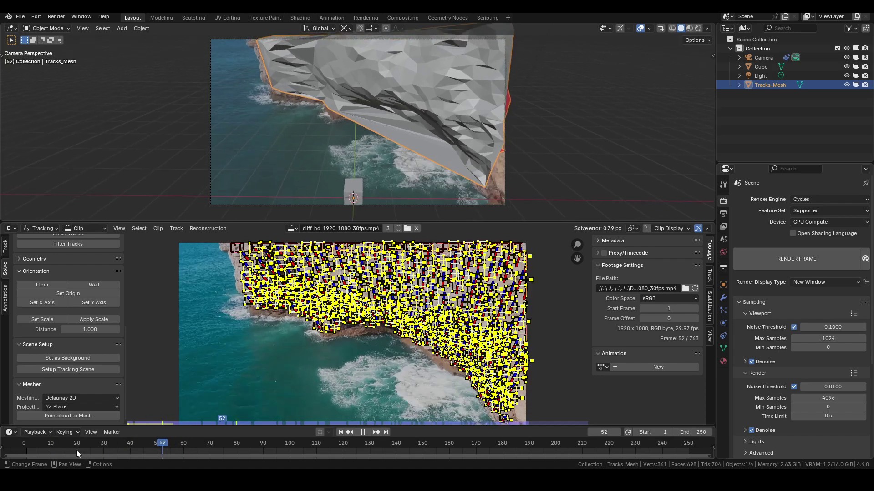
key("Escape")
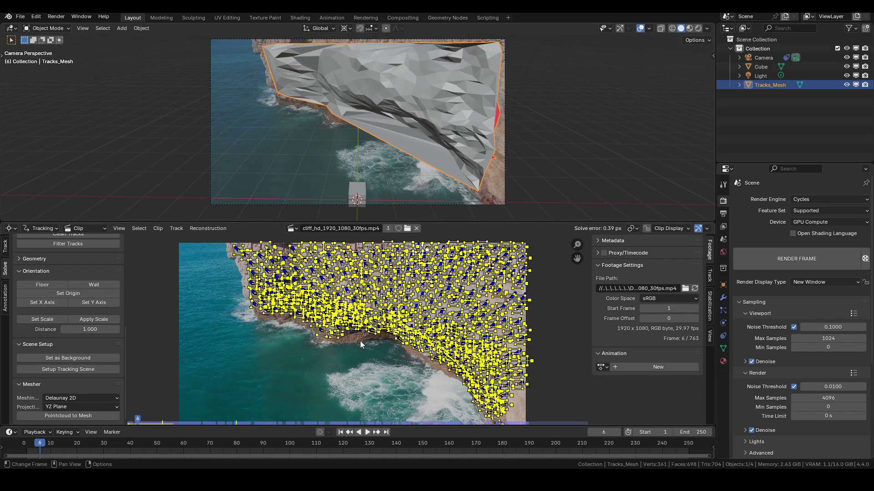
key("shift+Left")
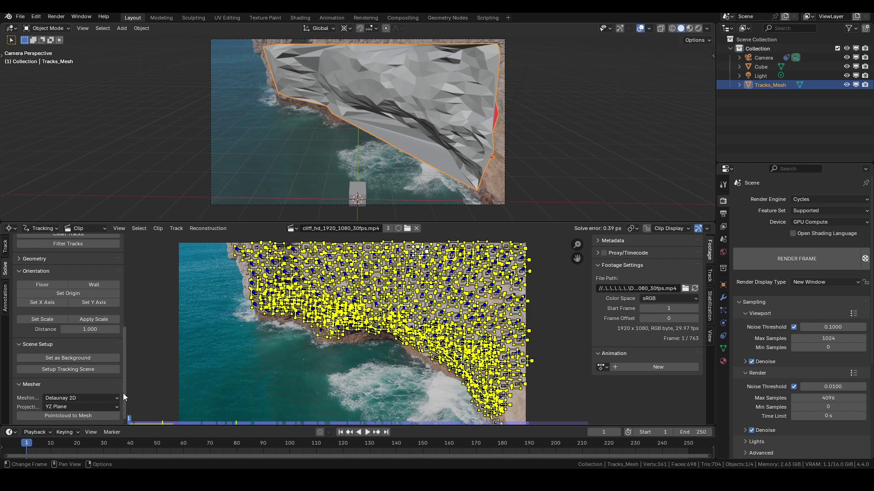
- Switch between the Track and Solve sidebar tabs and scroll down to the Mesher panel
left_click(6, 246)
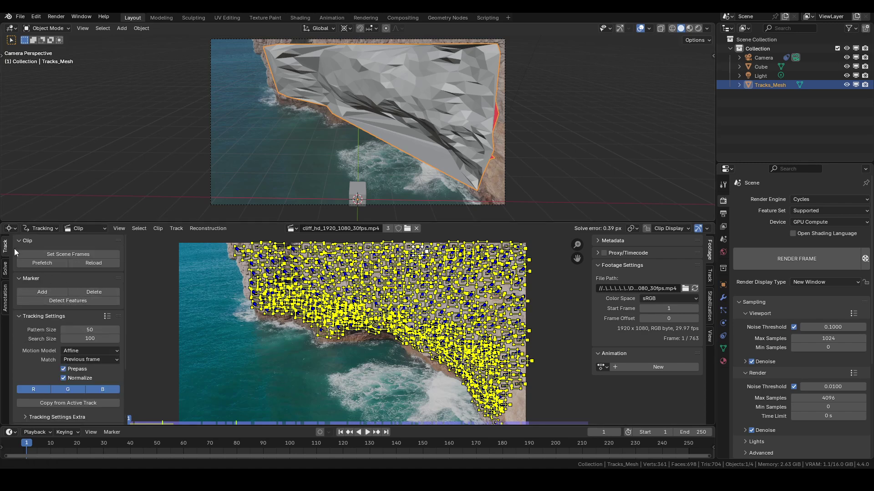
left_click(5, 270)
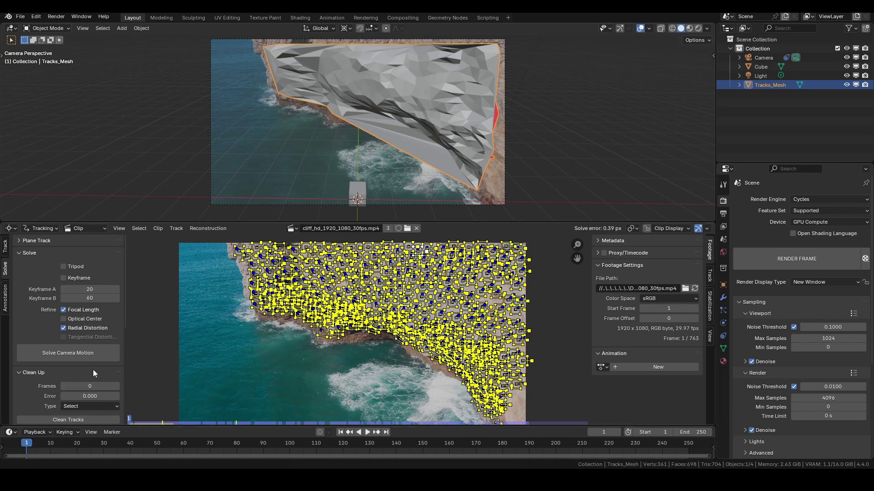
scroll(39, 325, "down", 8)
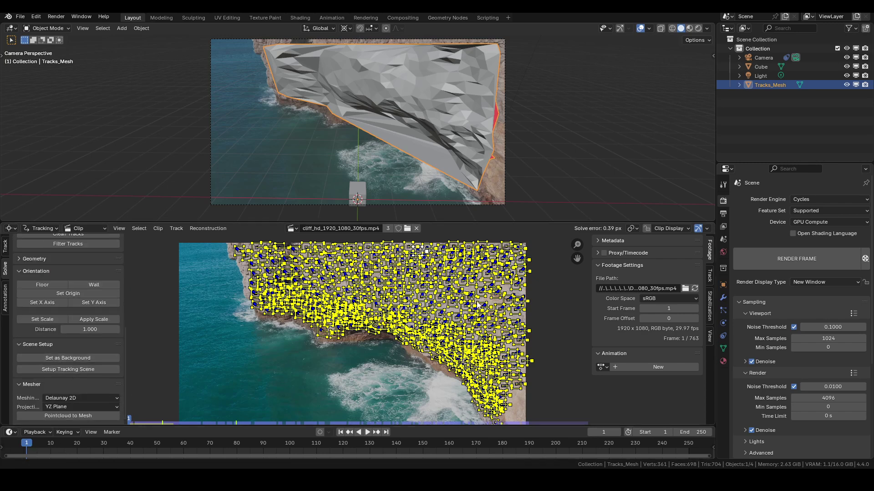
- Delete the Tracks_Mesh and set the Mesher projection to XY Plane
key("x")
left_click(474, 138)
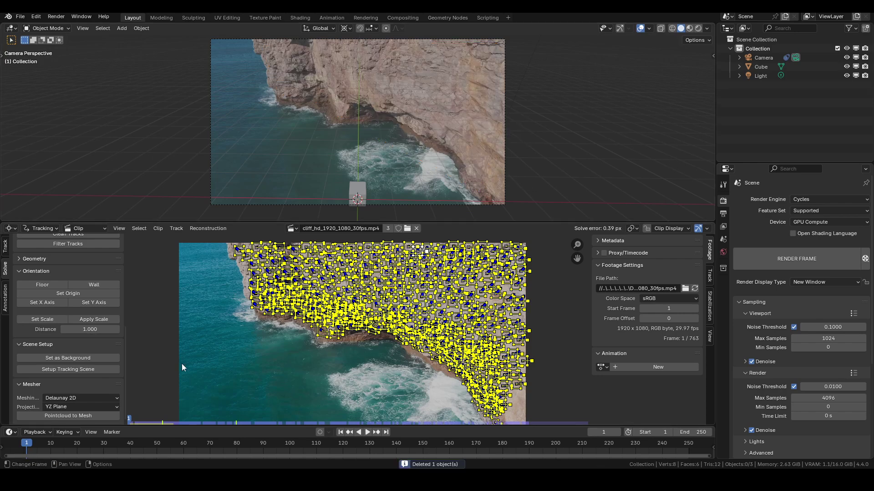
left_click(69, 406)
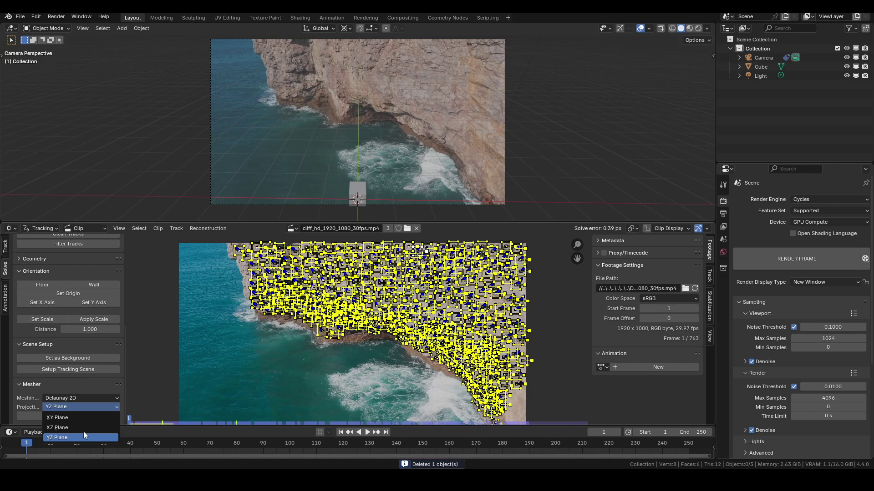
left_click(77, 419)
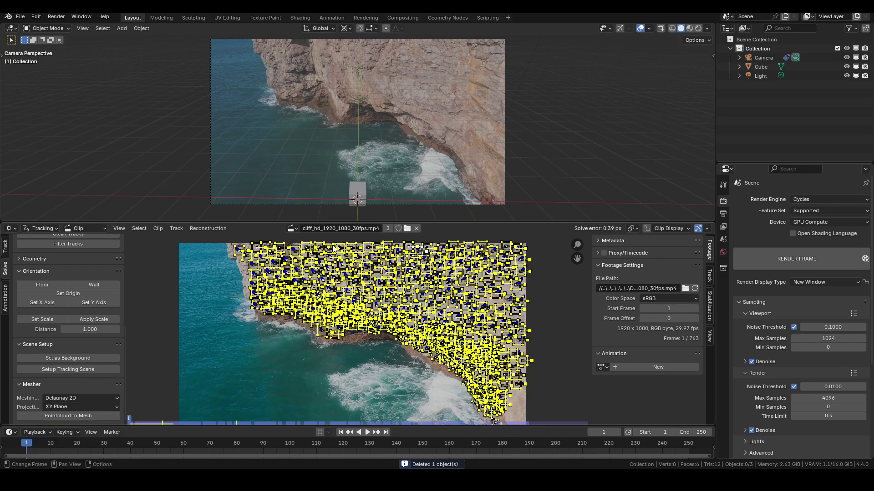
- Generate an XY Plane test mesh, inspect it side-on, and return to the camera view
left_click(75, 416)
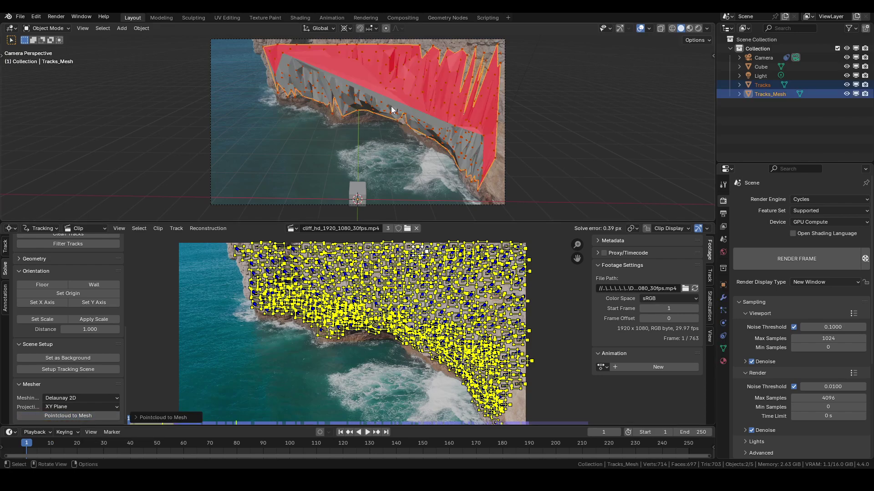
middle_click_drag(403, 127, 412, 143)
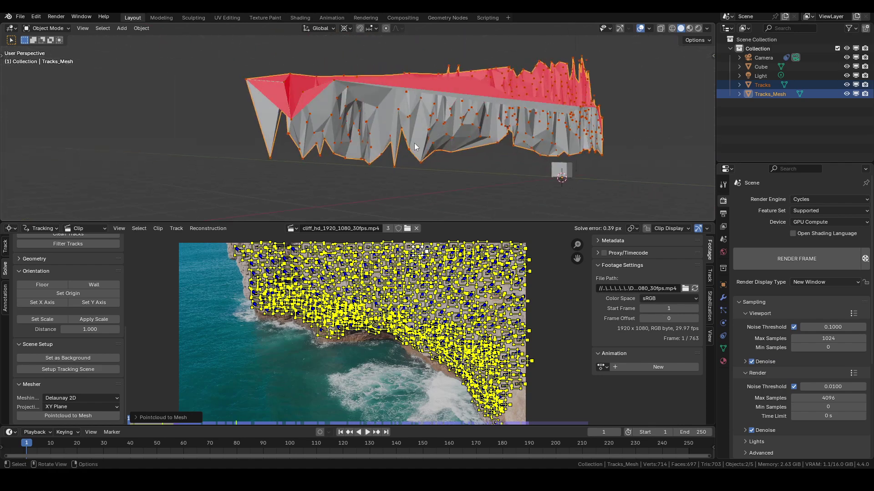
key("KP_0")
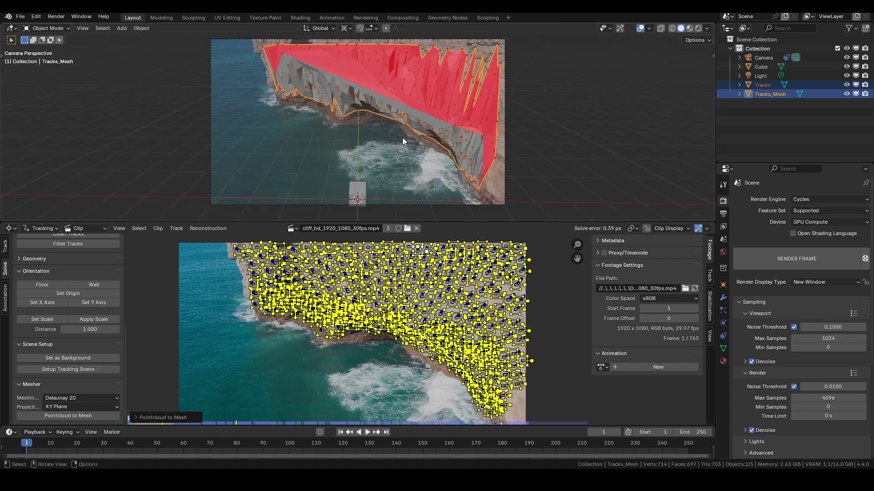
- Delete the XY Plane result and generate an XZ Plane test mesh to inspect
key("x")
left_click(371, 132)
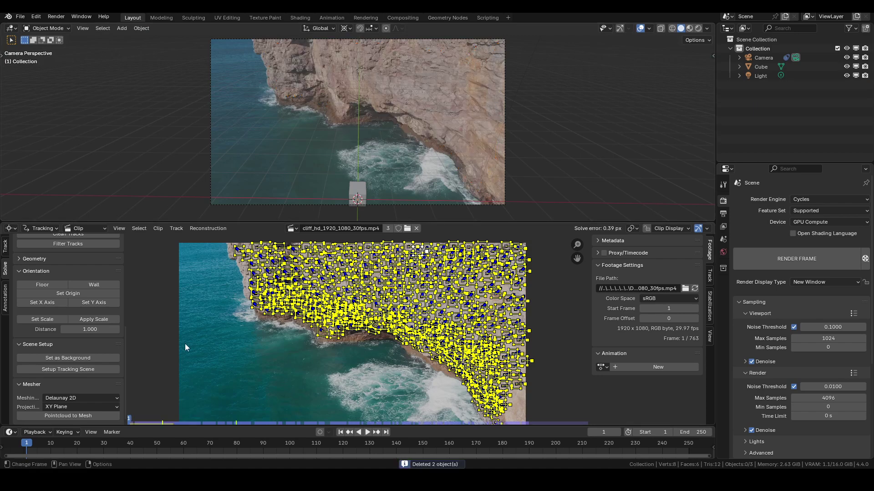
left_click(68, 409)
left_click(72, 429)
left_click(70, 416)
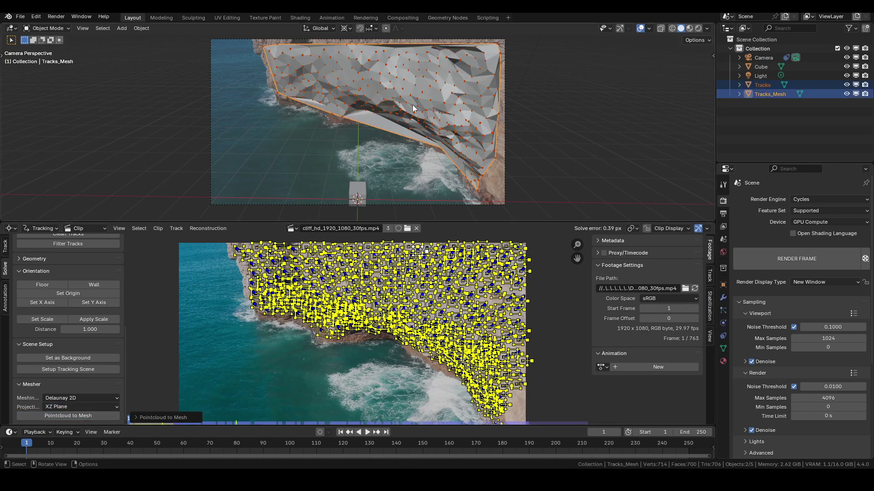
mouse_move(460, 101)
middle_mouse_down()
mouse_move(368, 89)
mouse_move(415, 111)
mouse_move(459, 87)
mouse_move(454, 111)
middle_mouse_up()
key("KP_0")
- Delete the XZ Plane attempt and rebuild the mesh with YZ Plane projection
key("x")
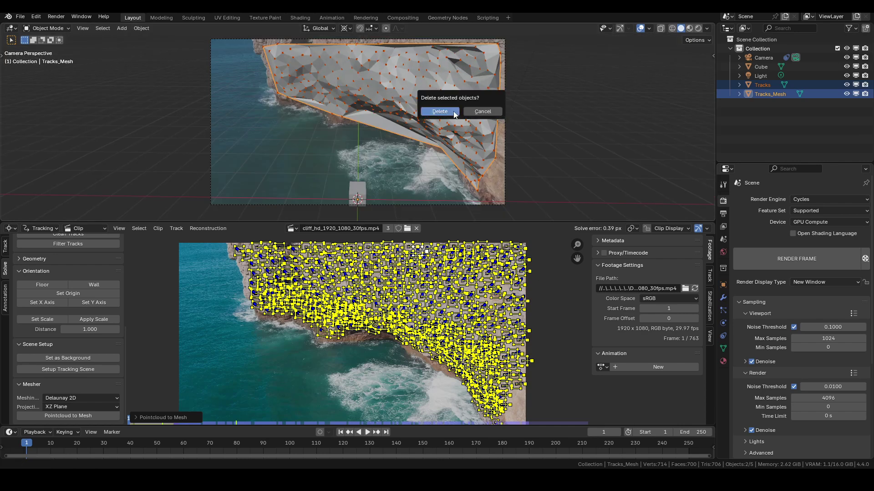
left_click(448, 111)
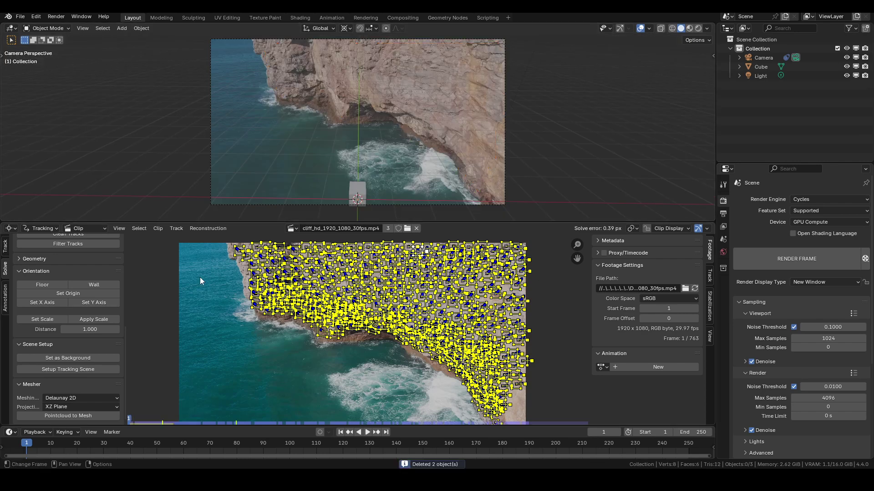
left_click(81, 406)
left_click(79, 438)
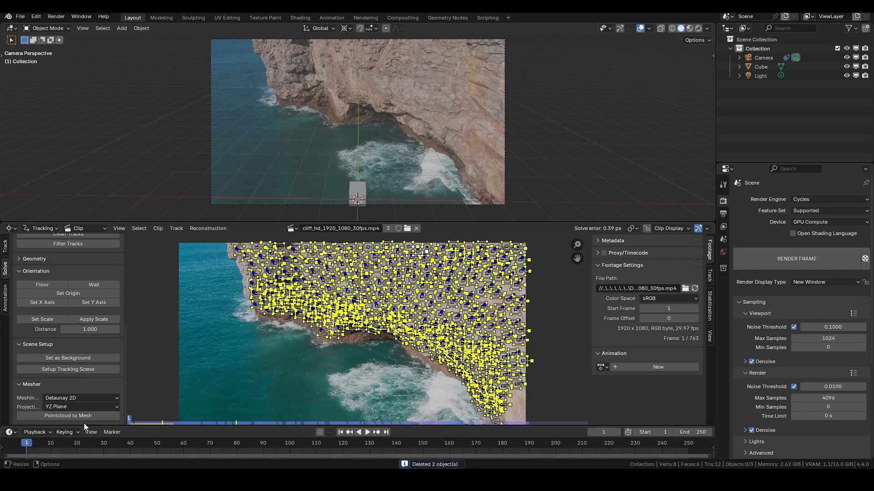
left_click(74, 417)
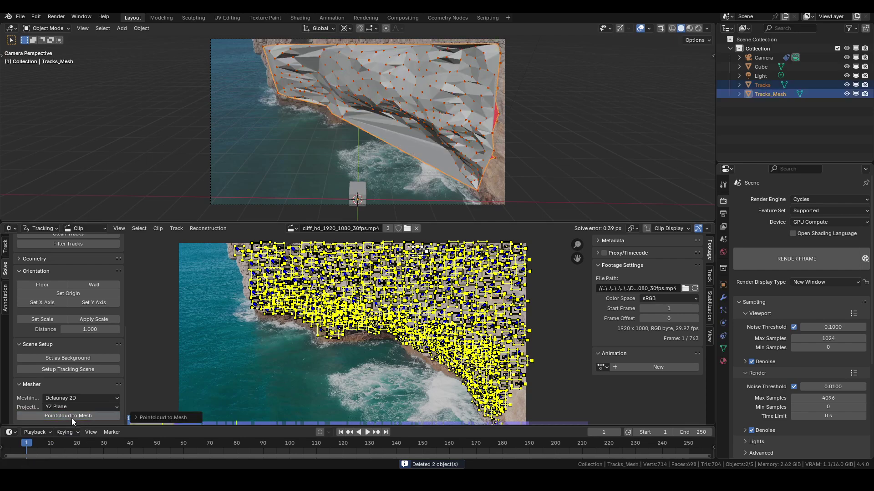
- Delete the Tracks point object and select the remaining Tracks_Mesh
left_click(761, 85)
key("x")
left_click(412, 110)
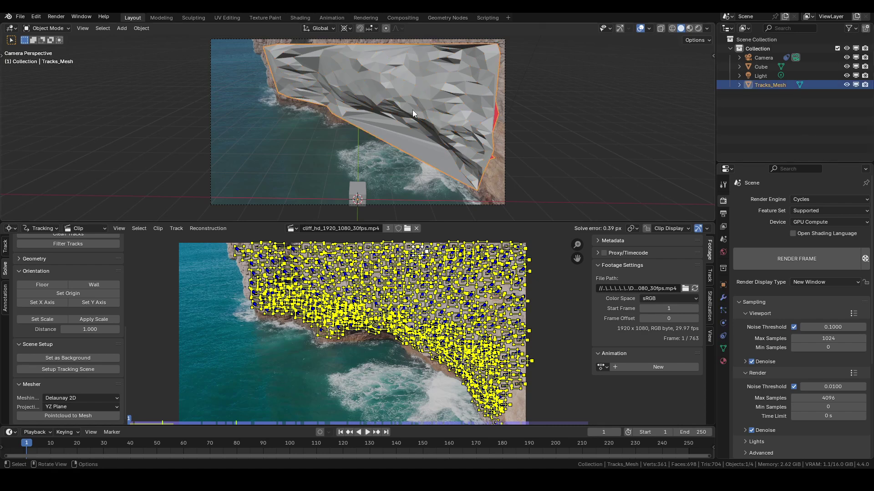
left_click(39, 17)
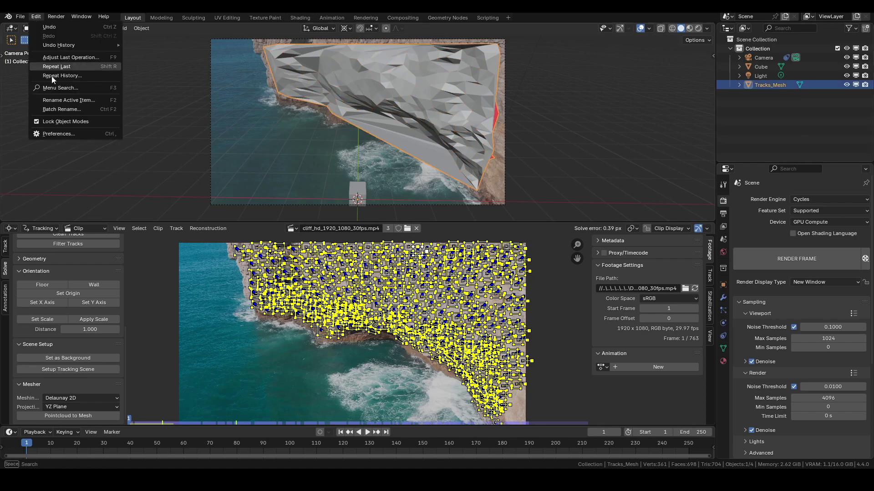
left_click(56, 135)
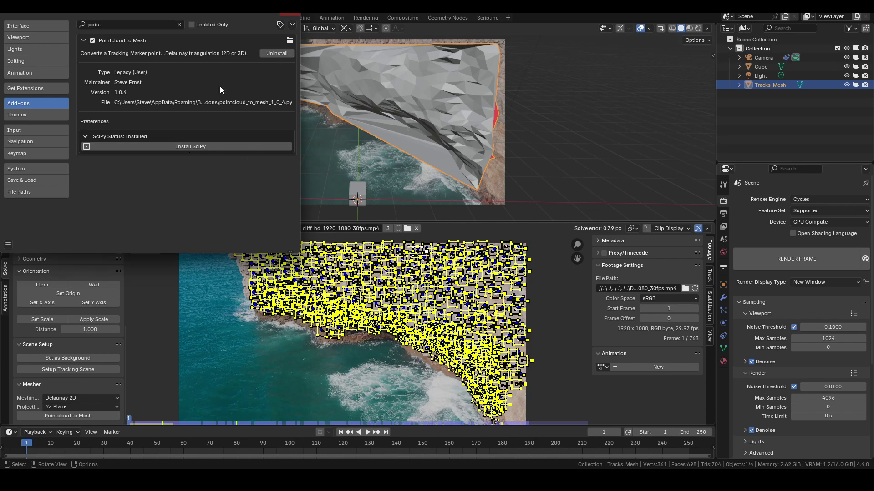
left_click(289, 15)
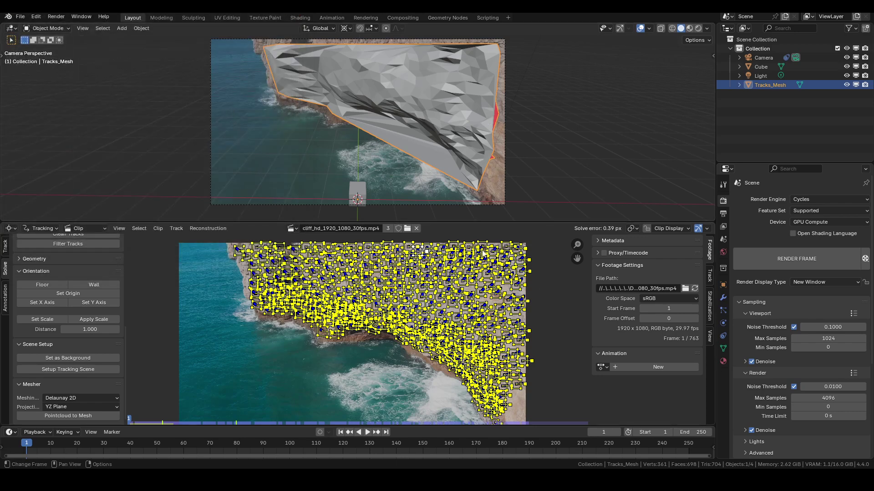